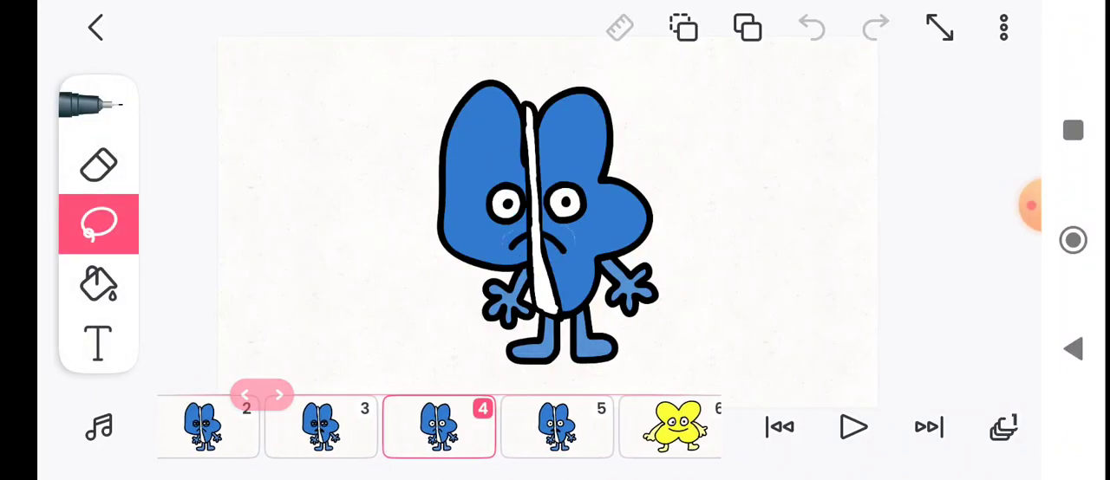
- Scrub the timeline from Four's frame 4 to frame 6 showing X
{"action": "left_click_drag", "start_coordinate": [321, 427], "coordinate": [260, 427]}
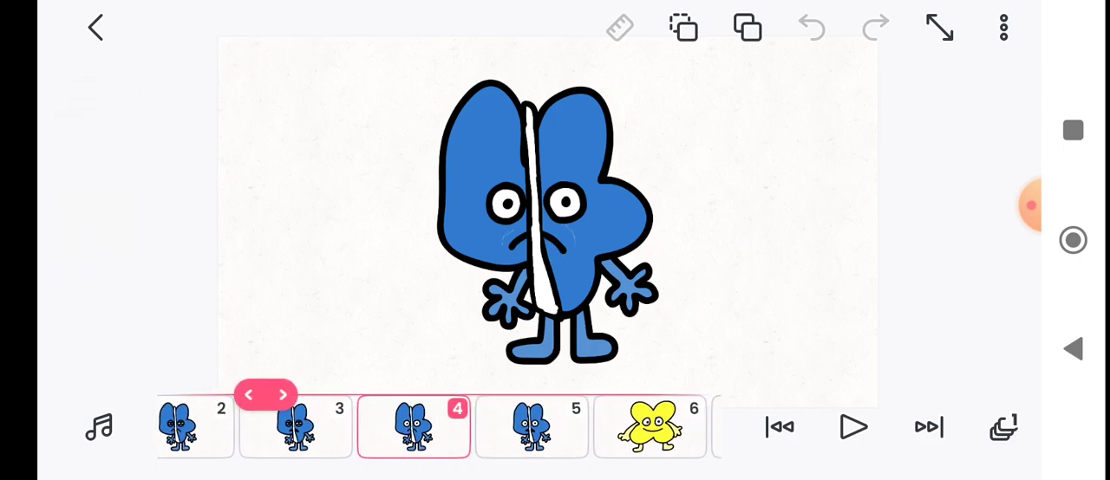
{"action": "left_click_drag", "start_coordinate": [260, 396], "coordinate": [297, 395]}
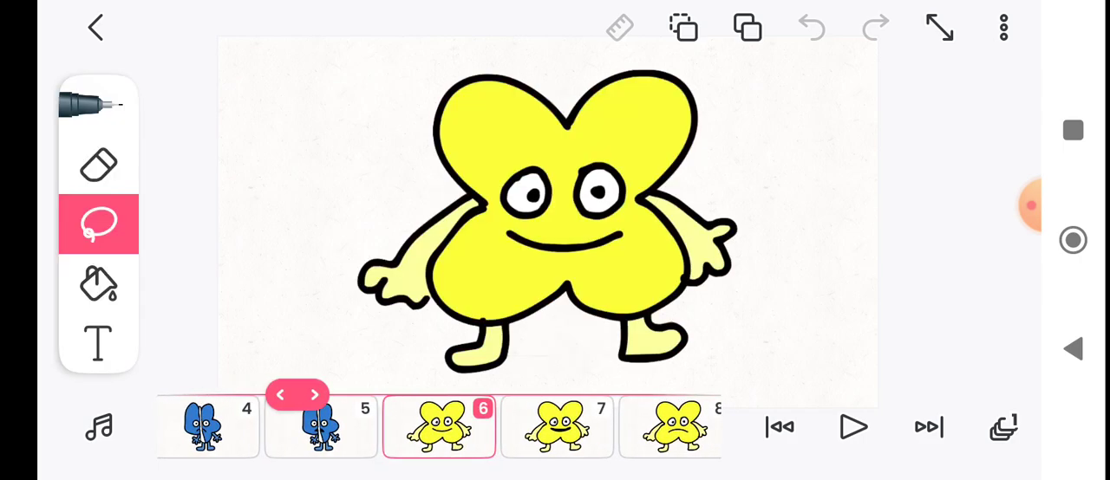
{"action": "left_click_drag", "start_coordinate": [347, 426], "coordinate": [304, 427]}
- Compare X's mouth across frames 6 and 7, then advance to frame 13
{"action": "mouse_move", "coordinate": [301, 395]}
{"action": "left_mouse_down"}
{"action": "mouse_move", "coordinate": [313, 395]}
{"action": "mouse_move", "coordinate": [299, 396]}
{"action": "left_mouse_up"}
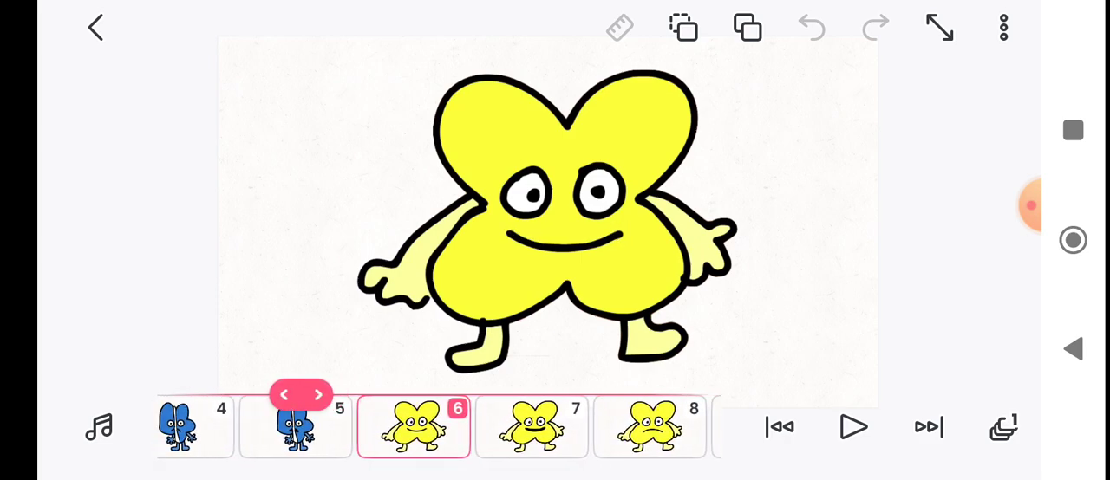
{"action": "mouse_move", "coordinate": [295, 396]}
{"action": "left_mouse_down"}
{"action": "mouse_move", "coordinate": [307, 396]}
{"action": "mouse_move", "coordinate": [295, 395]}
{"action": "left_mouse_up"}
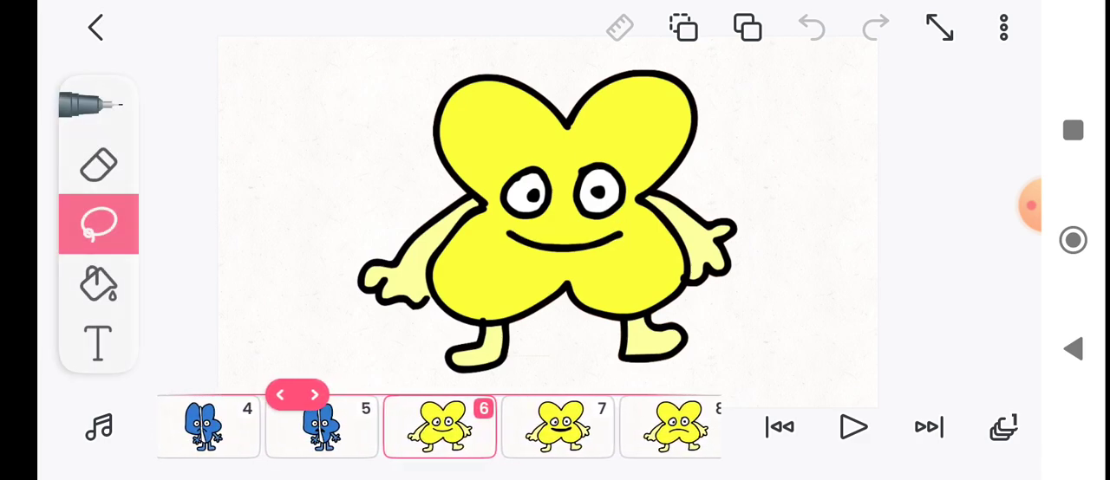
{"action": "left_click_drag", "start_coordinate": [295, 395], "coordinate": [329, 395]}
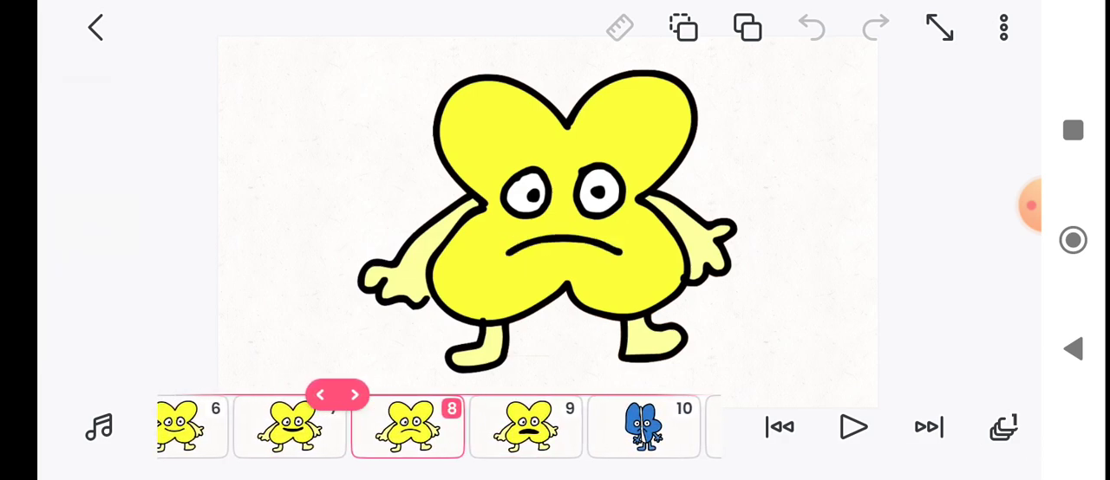
{"action": "left_click_drag", "start_coordinate": [340, 395], "coordinate": [413, 395]}
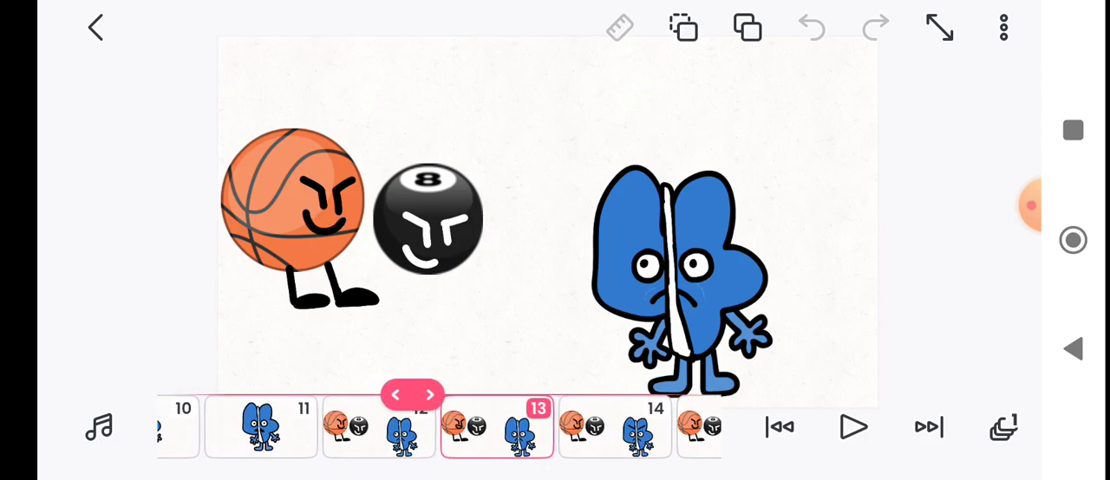
- Advance from frame 13 past the blue scribble frames 15–20 to frowning X
{"action": "mouse_move", "coordinate": [412, 395]}
{"action": "left_mouse_down"}
{"action": "mouse_move", "coordinate": [400, 395]}
{"action": "mouse_move", "coordinate": [511, 396]}
{"action": "left_mouse_up"}
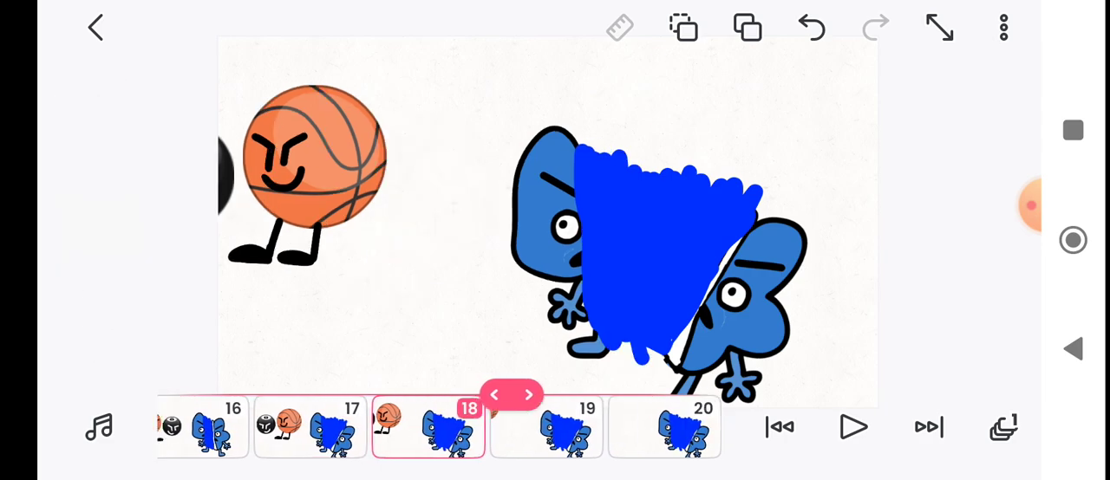
{"action": "mouse_move", "coordinate": [512, 396]}
{"action": "left_mouse_down"}
{"action": "mouse_move", "coordinate": [581, 396]}
{"action": "mouse_move", "coordinate": [568, 396]}
{"action": "left_mouse_up"}
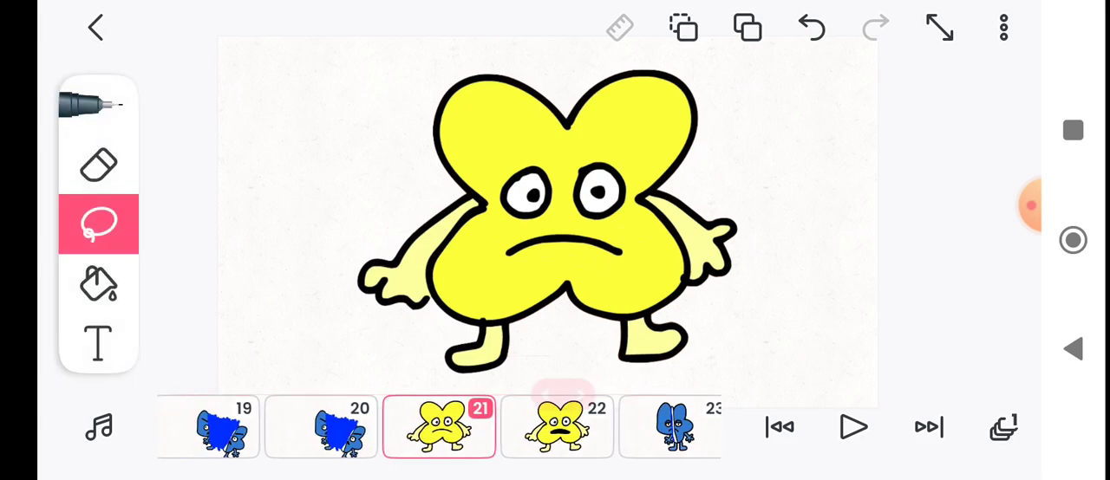
- Check X's flat mouth on frames 21–22, then advance to Four on frame 23
{"action": "left_click", "coordinate": [555, 427]}
{"action": "mouse_move", "coordinate": [581, 396]}
{"action": "left_mouse_down"}
{"action": "mouse_move", "coordinate": [555, 396]}
{"action": "mouse_move", "coordinate": [572, 395]}
{"action": "left_mouse_up"}
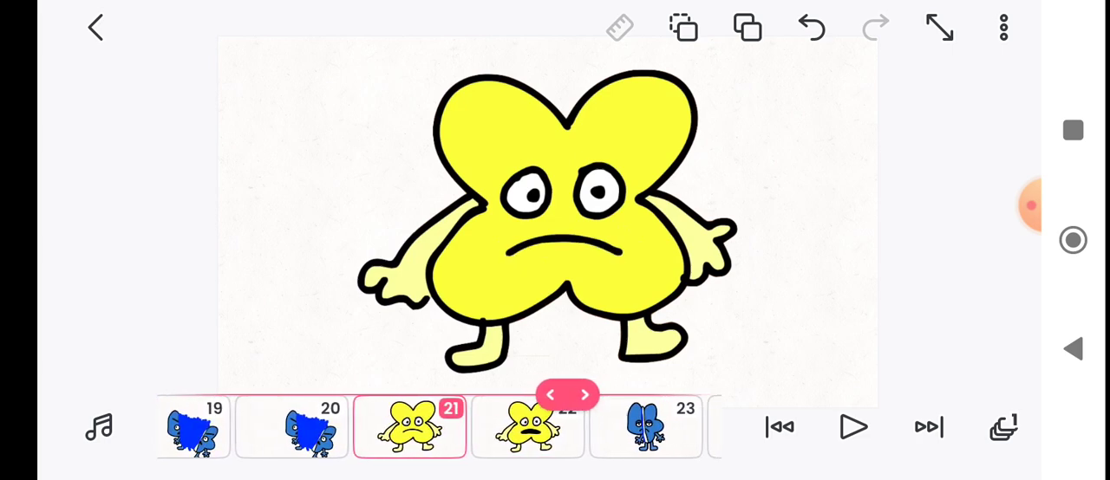
{"action": "left_click", "coordinate": [611, 427]}
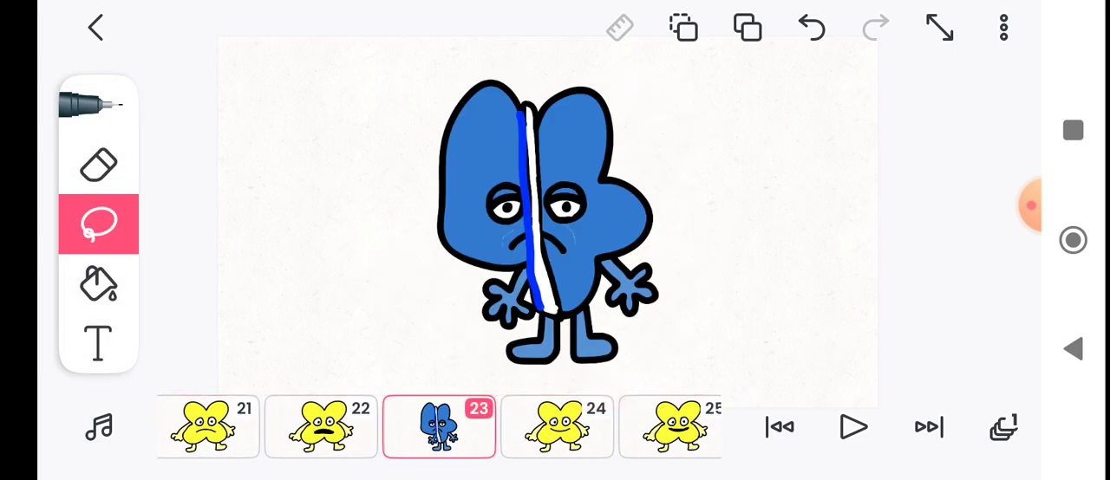
- Compare X's expressions on frames 24–25, then settle on frame 26 with Four
{"action": "left_click", "coordinate": [560, 427]}
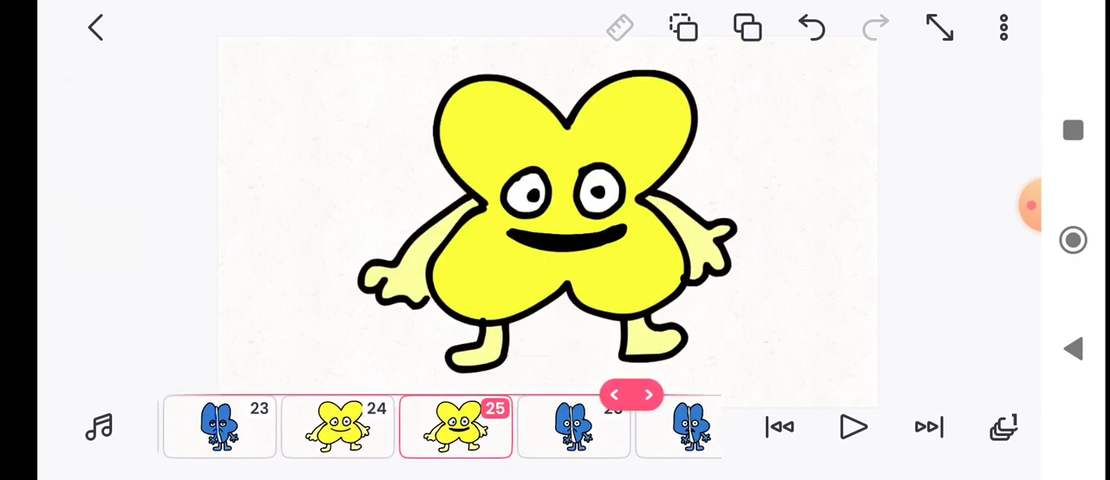
{"action": "mouse_move", "coordinate": [617, 396]}
{"action": "left_mouse_down"}
{"action": "mouse_move", "coordinate": [642, 396]}
{"action": "mouse_move", "coordinate": [623, 396]}
{"action": "left_mouse_up"}
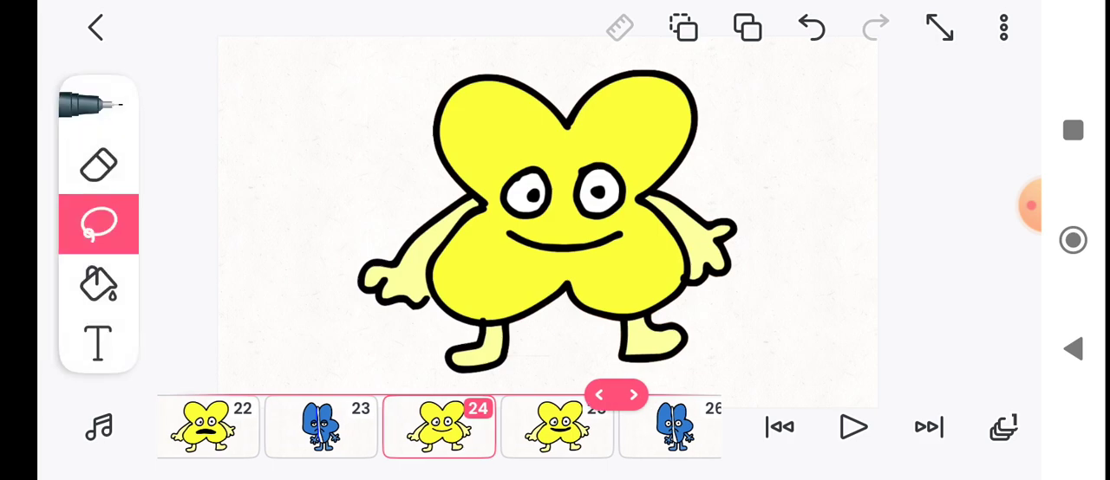
{"action": "left_click", "coordinate": [633, 427]}
{"action": "left_click_drag", "start_coordinate": [651, 396], "coordinate": [659, 396]}
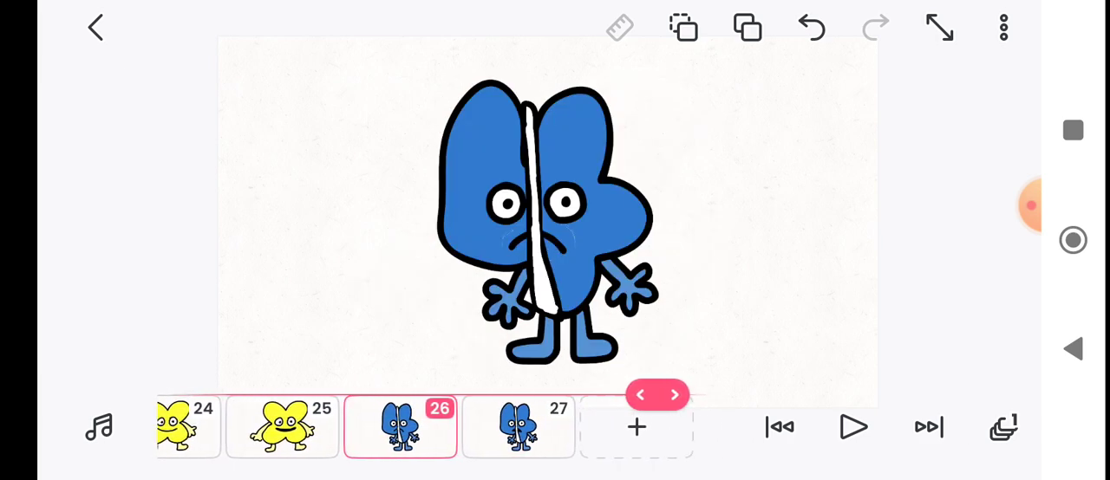